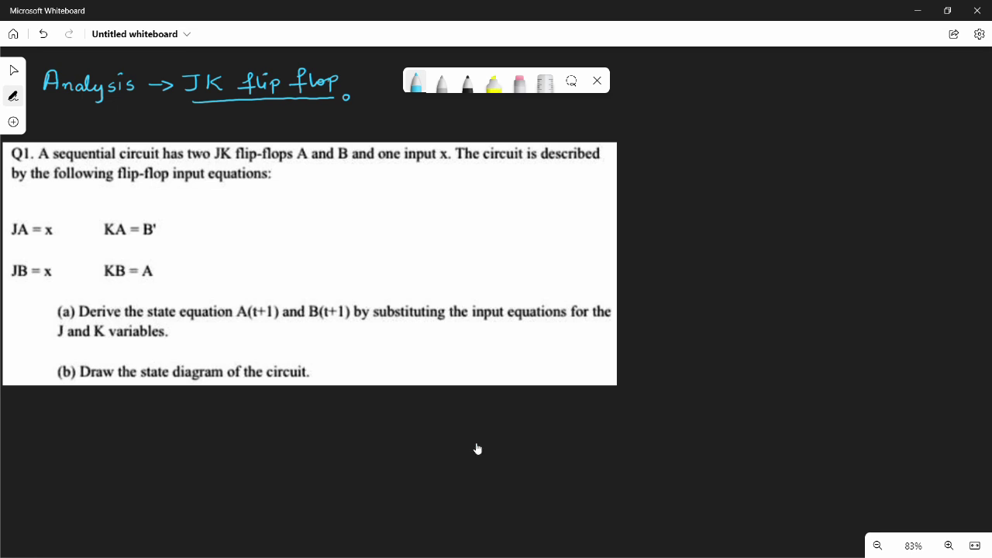
- With the black pen, underline 'two JK flip-flops' and the input x in the question
left_click(468, 81)
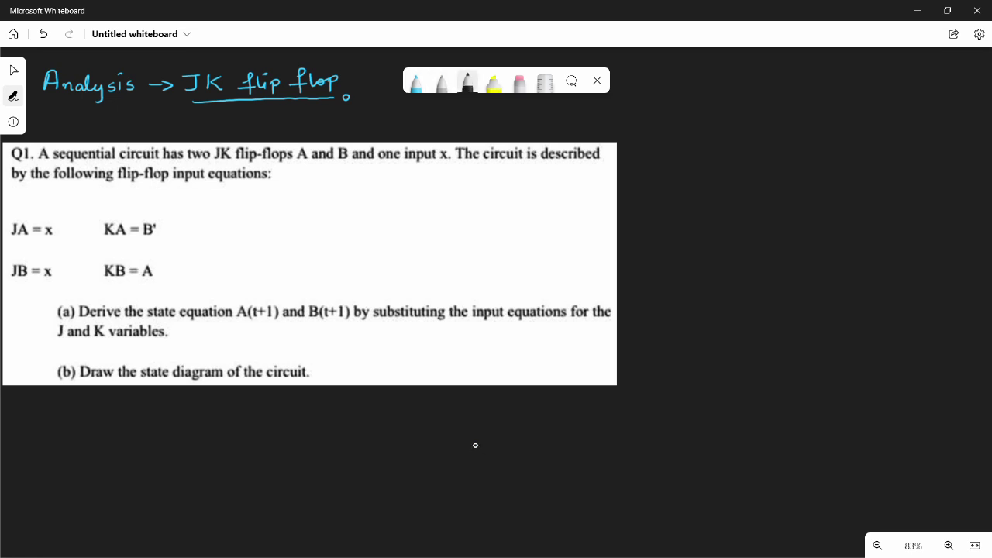
mouse_move(198, 165)
left_mouse_down()
mouse_move(224, 165)
mouse_move(270, 162)
mouse_move(300, 177)
mouse_move(337, 169)
left_mouse_up()
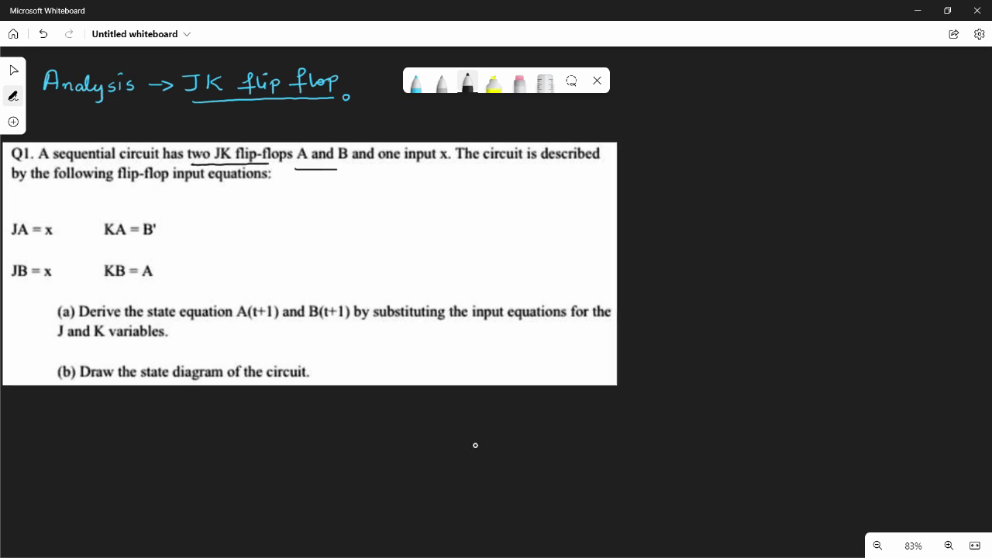
left_click_drag(429, 166, 445, 167)
- Handwrite A(t+1) and B(t+1) beside the equations
mouse_move(371, 205)
left_mouse_down()
mouse_move(372, 196)
mouse_move(403, 211)
left_mouse_up()
mouse_move(415, 202)
left_mouse_down()
mouse_move(416, 214)
mouse_move(368, 241)
mouse_move(397, 240)
left_mouse_up()
left_click(390, 234)
left_click_drag(399, 243, 422, 249)
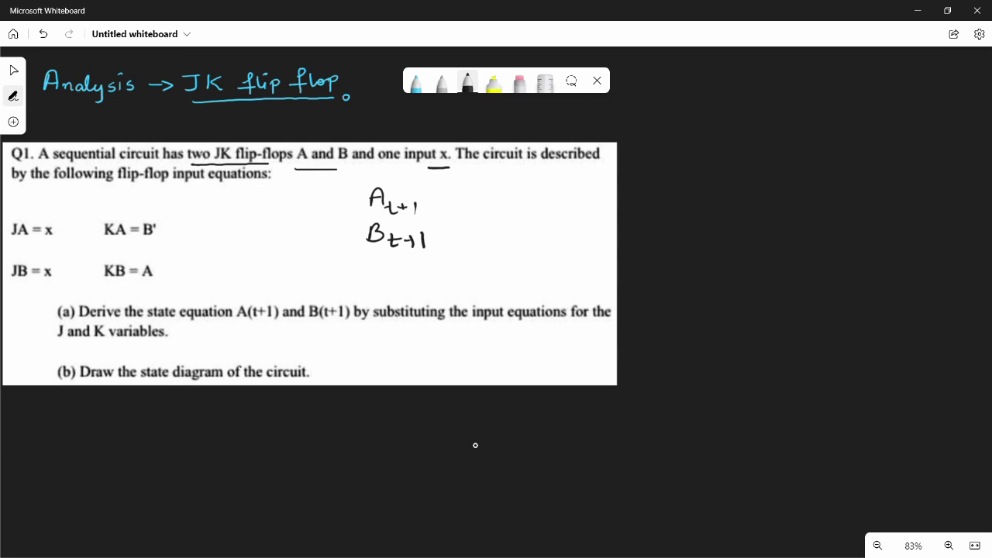
- Erase the A(t+1) and B(t+1) notes
key("ctrl+1")
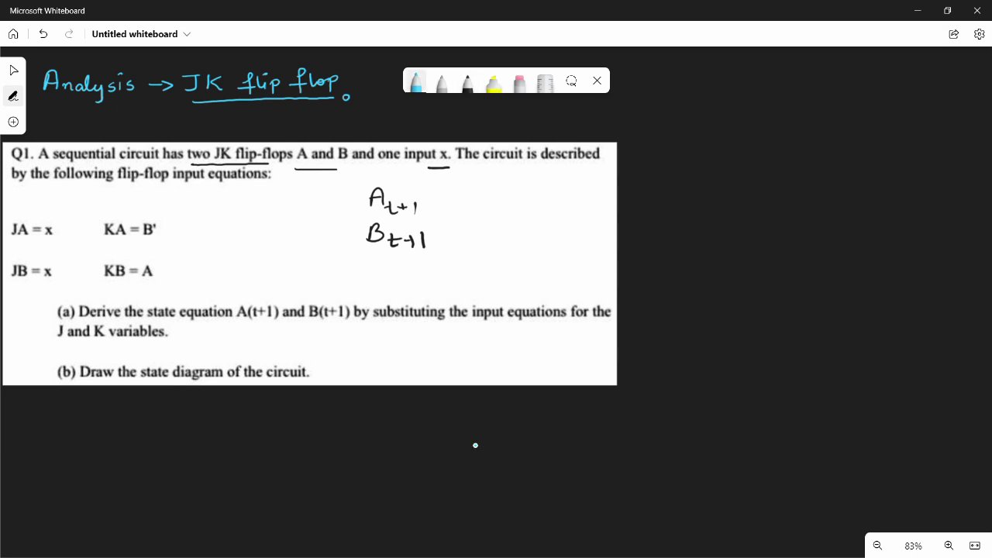
key("Right")
key("Right")
key("Right")
key("Right")
key("Return")
key("ctrl+z")
key("ctrl+z")
key("ctrl+z")
key("ctrl+z")
key("ctrl+z")
key("ctrl+z")
key("ctrl+z")
key("ctrl+z")
- Return to black ink and write J_A = x and J_B = x beside the question
key("Left")
key("Left")
key("Return")
mouse_move(315, 194)
left_mouse_down()
mouse_move(330, 194)
mouse_move(328, 209)
mouse_move(318, 208)
mouse_move(333, 215)
mouse_move(367, 195)
mouse_move(360, 203)
mouse_move(432, 191)
mouse_move(419, 206)
mouse_move(437, 215)
mouse_move(462, 198)
mouse_move(489, 205)
left_mouse_up()
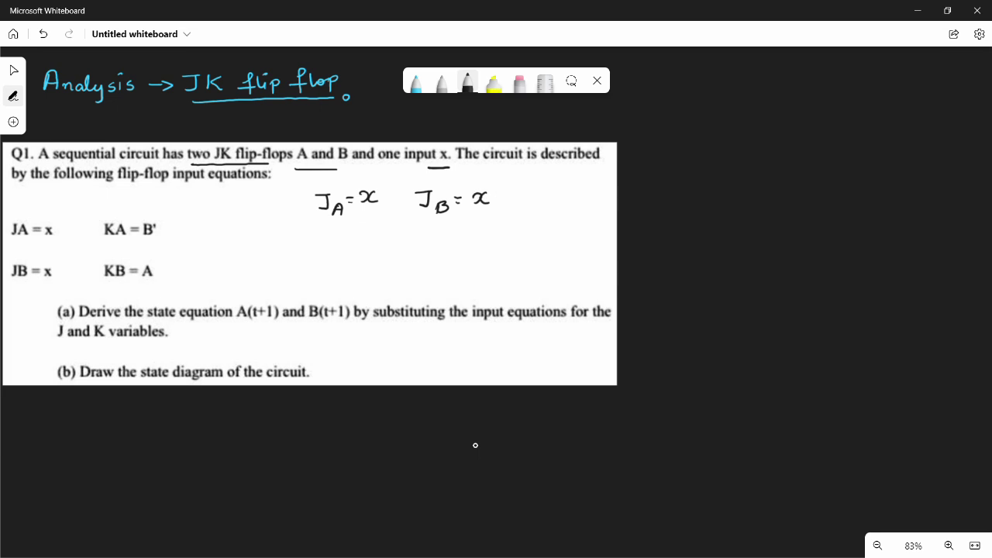
- Write K_A = B' and K_B = A below the J equations in black
mouse_move(324, 224)
left_mouse_down()
mouse_move(324, 245)
mouse_move(349, 240)
left_mouse_up()
left_click_drag(359, 234, 372, 234)
mouse_move(359, 241)
left_mouse_down()
mouse_move(381, 242)
mouse_move(395, 229)
mouse_move(455, 251)
mouse_move(477, 231)
mouse_move(497, 225)
mouse_move(507, 242)
mouse_move(505, 233)
left_mouse_up()
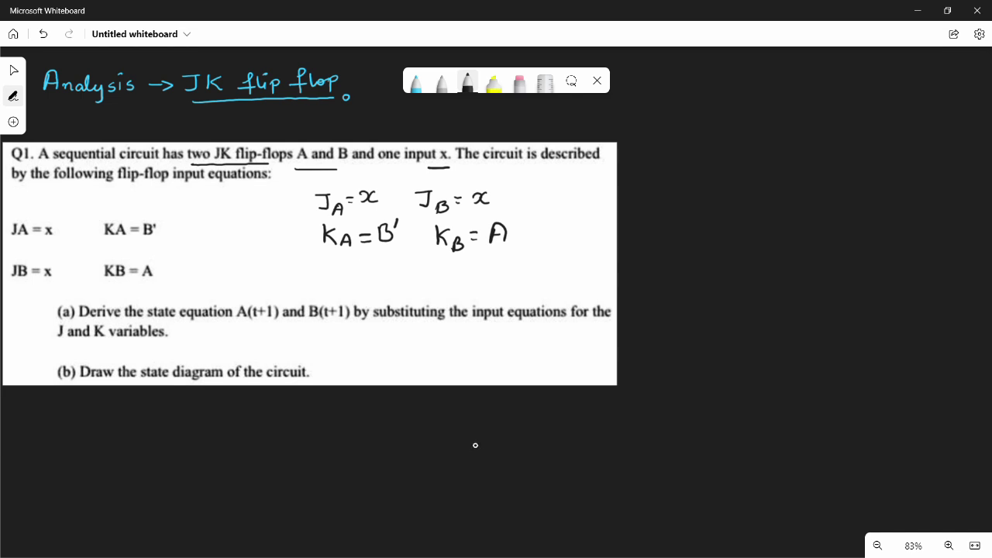
- In light-blue ink, write an underlined '1) Diagram' heading at the right
left_click(417, 81)
mouse_move(637, 129)
left_mouse_down()
mouse_move(678, 126)
mouse_move(678, 135)
mouse_move(675, 121)
mouse_move(678, 132)
mouse_move(692, 120)
mouse_move(676, 138)
mouse_move(725, 144)
left_mouse_up()
left_click(700, 130)
left_click_drag(736, 131, 779, 130)
left_click_drag(671, 147, 779, 145)
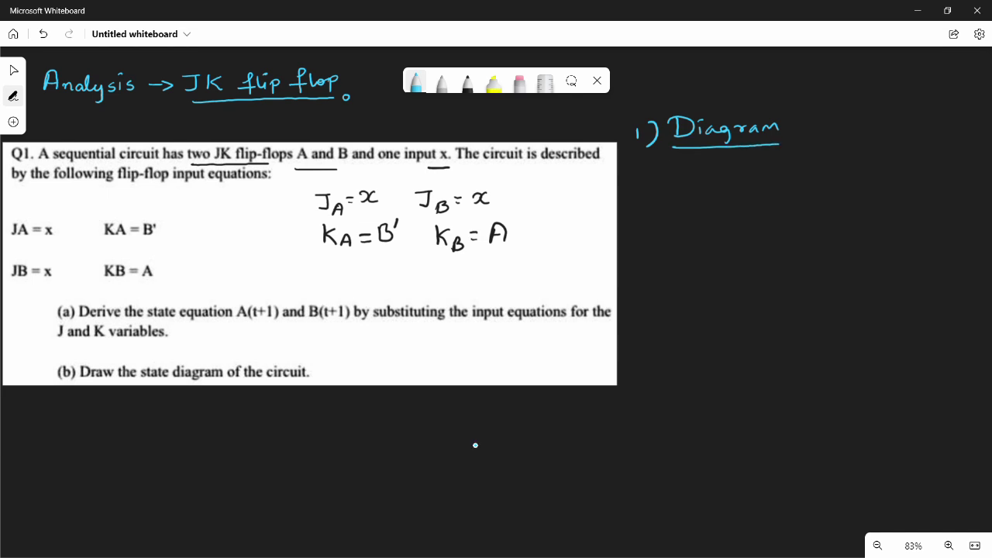
- Draw two stacked rectangles as flip-flop boxes under the Diagram heading
left_click_drag(814, 172, 827, 233)
mouse_move(815, 173)
left_mouse_down()
mouse_move(878, 171)
mouse_move(892, 230)
left_mouse_up()
left_click_drag(826, 232, 895, 232)
left_click_drag(829, 301, 829, 357)
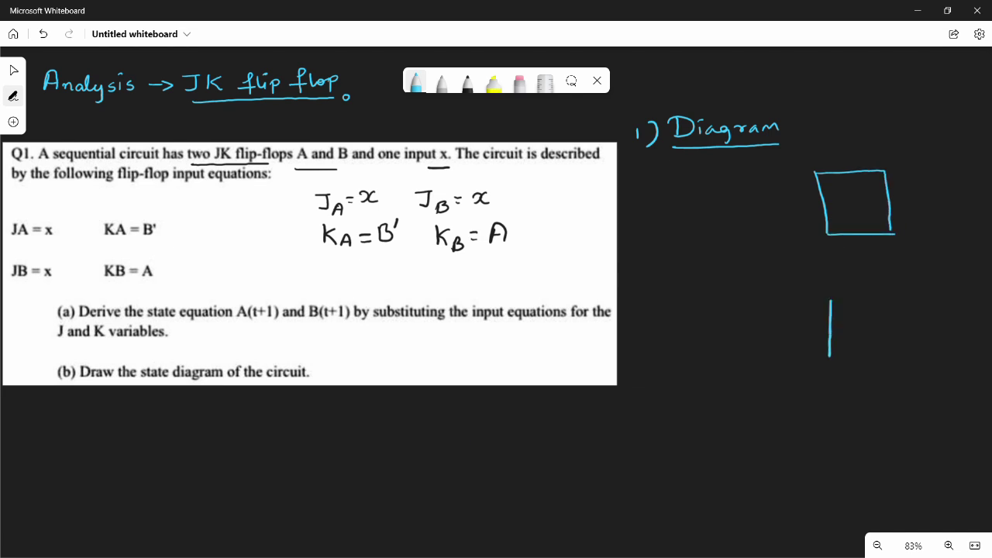
mouse_move(830, 302)
left_mouse_down()
mouse_move(871, 301)
mouse_move(891, 317)
mouse_move(890, 355)
left_mouse_up()
left_click_drag(829, 357, 895, 357)
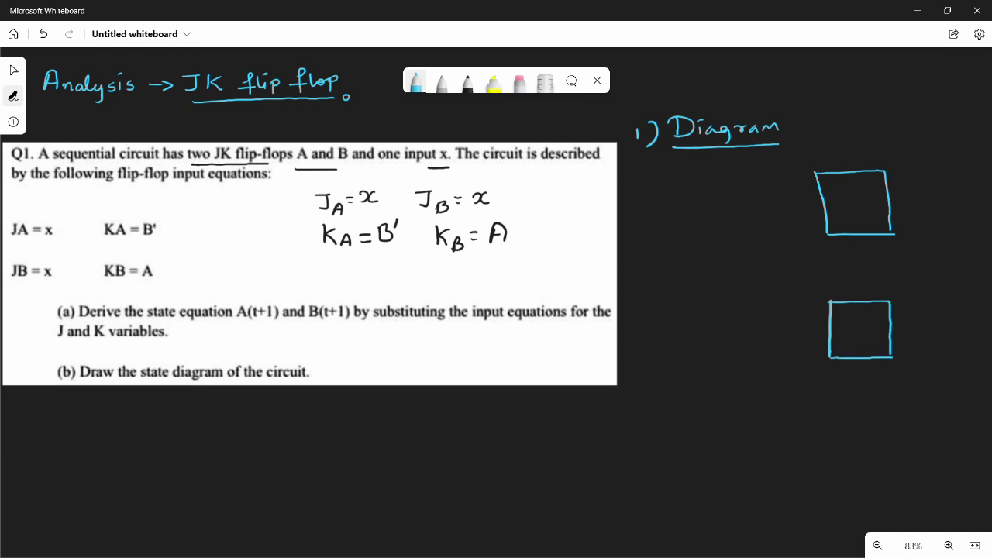
- Label J and K inputs on the left side of both boxes
left_click_drag(832, 179, 842, 180)
left_click_drag(838, 180, 837, 223)
mouse_move(838, 216)
left_mouse_down()
mouse_move(838, 229)
mouse_move(851, 229)
left_mouse_up()
left_click_drag(830, 312, 851, 307)
left_click_drag(846, 307, 838, 341)
left_click_drag(843, 335, 843, 347)
mouse_move(855, 334)
left_mouse_down()
mouse_move(845, 341)
mouse_move(856, 348)
left_mouse_up()
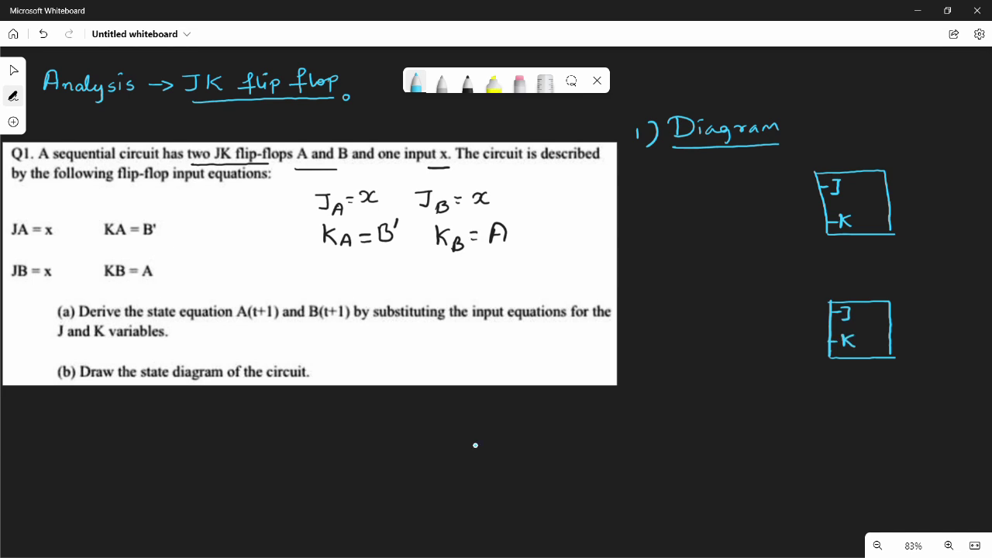
- Label outputs A and A' on the upper box, B and B' on the lower
mouse_move(882, 181)
left_mouse_down()
mouse_move(905, 193)
mouse_move(901, 222)
mouse_move(915, 215)
mouse_move(921, 229)
left_mouse_up()
left_click_drag(909, 224, 928, 220)
left_click_drag(891, 315, 909, 313)
mouse_move(908, 300)
left_mouse_down()
mouse_move(917, 304)
mouse_move(909, 313)
left_mouse_up()
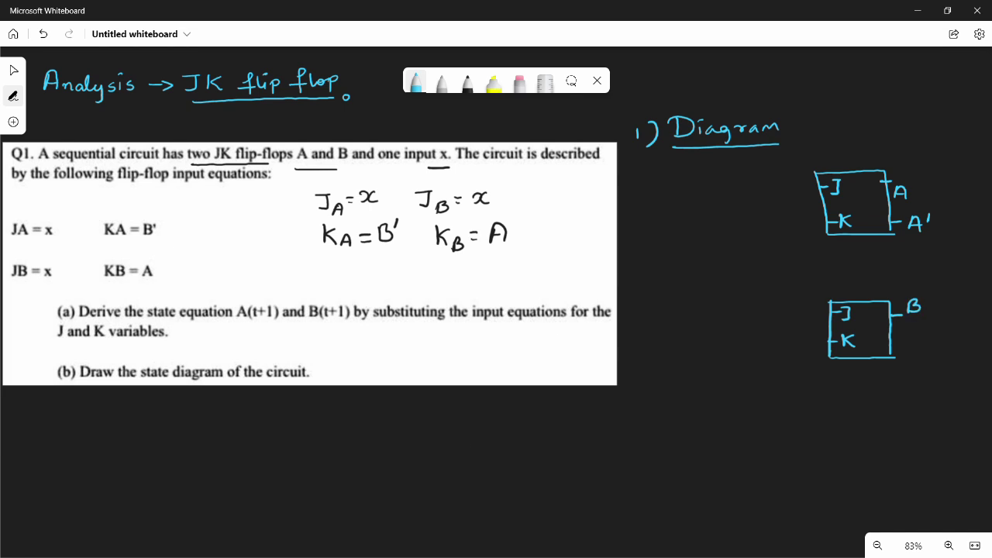
left_click_drag(891, 345, 911, 339)
mouse_move(911, 338)
left_mouse_down()
mouse_move(911, 351)
mouse_move(926, 341)
left_mouse_up()
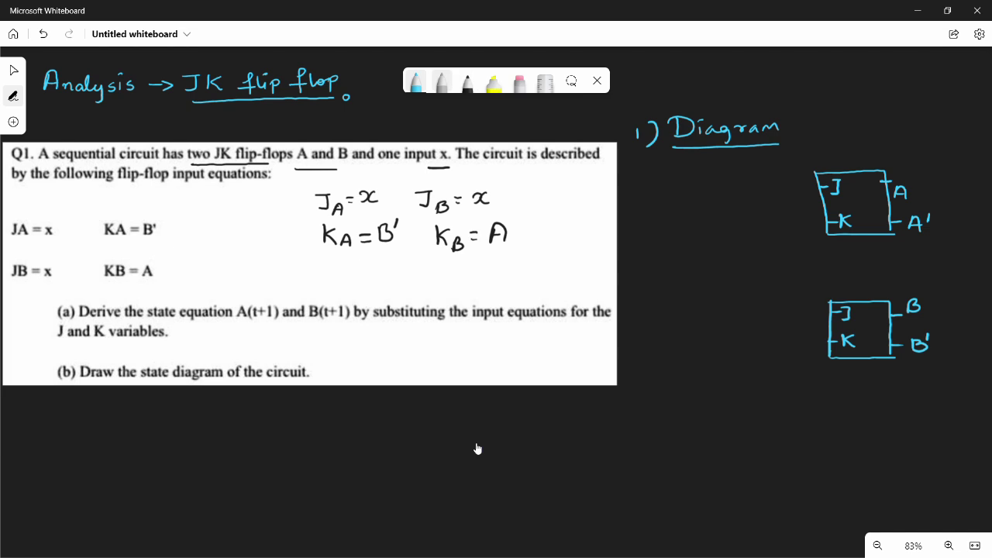
- Switch to the grey pencil and subscript the upper flip-flop's inputs as J_A and K_A
left_click(442, 81)
mouse_move(837, 175)
left_mouse_down()
mouse_move(839, 198)
mouse_move(842, 176)
left_mouse_up()
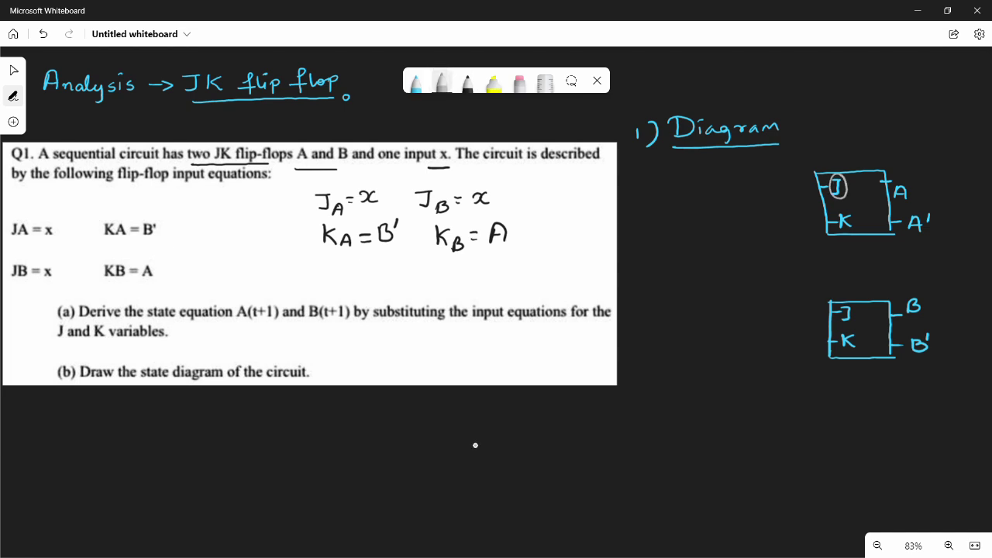
key("ctrl+z")
left_click_drag(844, 189, 850, 196)
left_click_drag(854, 231, 860, 227)
- Subscript the lower inputs as J_B and K_B, tick J_A = x, and draw a line into J_A
left_click_drag(852, 316, 859, 354)
left_click(858, 344)
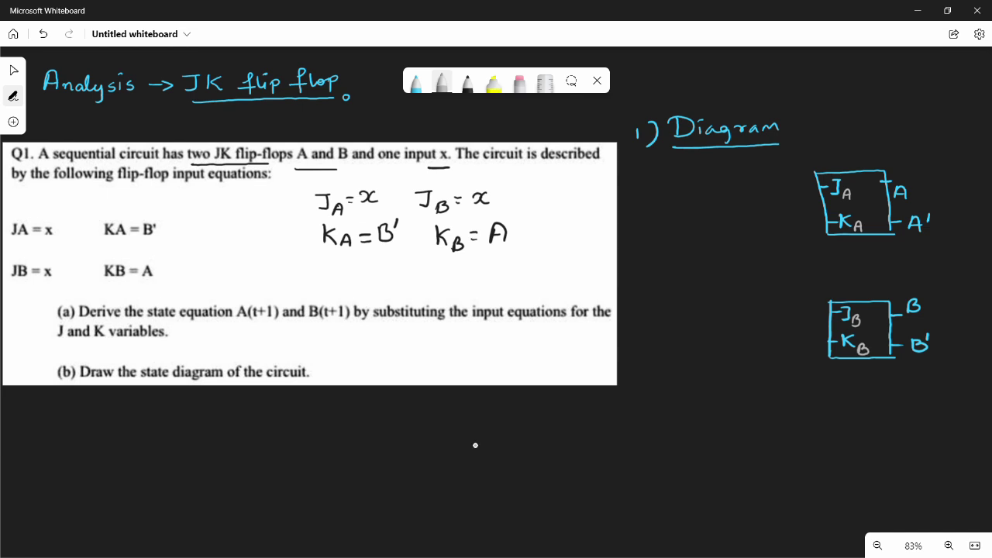
left_click_drag(382, 194, 395, 185)
left_click_drag(648, 196, 820, 189)
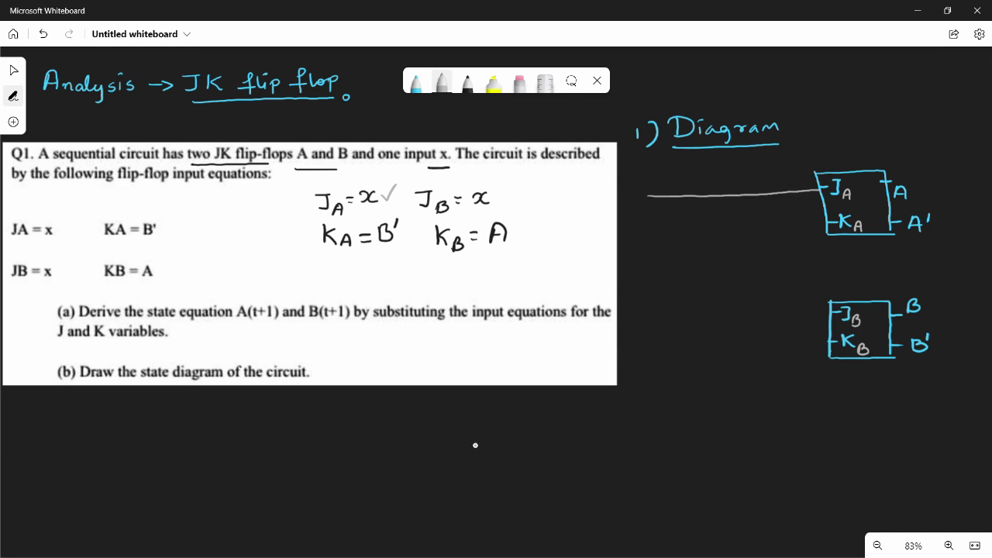
- Label the input x, tick K_A = B', and wire B' back into K_A
mouse_move(631, 202)
left_mouse_down()
mouse_move(643, 218)
mouse_move(630, 218)
left_mouse_up()
left_click_drag(398, 230, 412, 224)
left_click_drag(893, 346, 965, 347)
mouse_move(782, 220)
left_mouse_down()
mouse_move(785, 267)
mouse_move(951, 277)
mouse_move(952, 346)
left_mouse_up()
left_click_drag(783, 221, 825, 222)
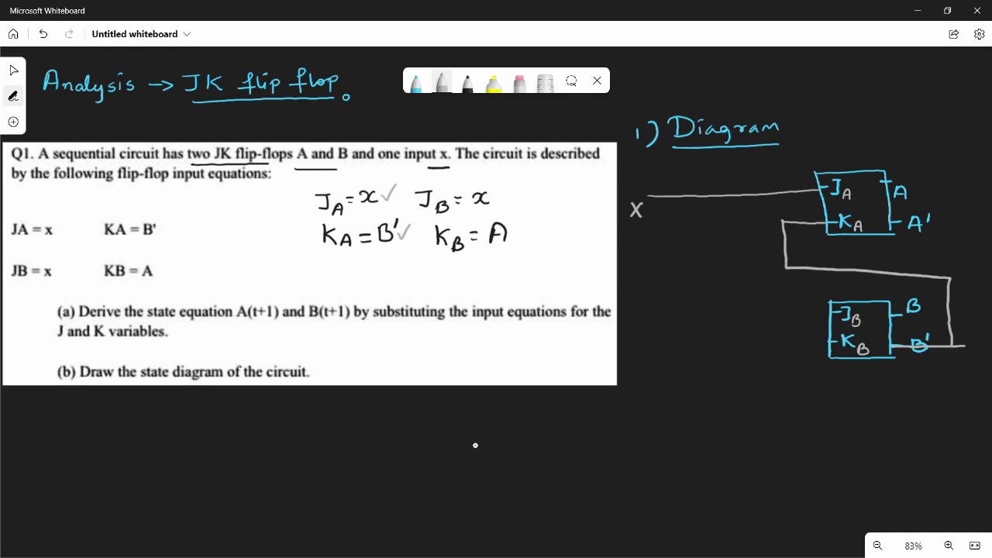
- Branch x down to J_B and route the A output into K_B, redrawing a misplaced stroke
mouse_move(678, 197)
left_mouse_down()
mouse_move(677, 316)
mouse_move(831, 314)
left_mouse_up()
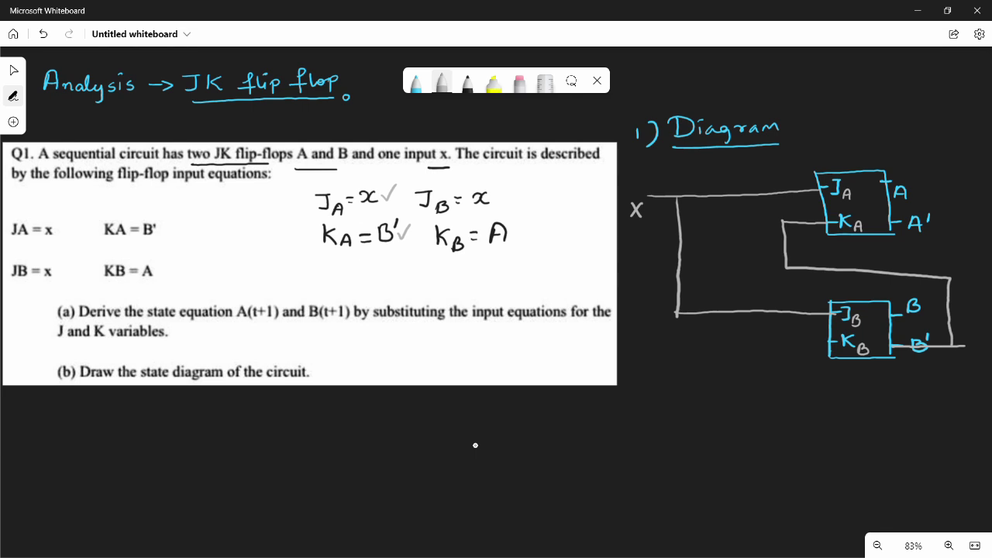
mouse_move(886, 182)
left_mouse_down()
mouse_move(959, 182)
mouse_move(958, 236)
left_mouse_up()
mouse_move(834, 249)
left_mouse_down()
mouse_move(961, 252)
mouse_move(962, 241)
left_mouse_up()
mouse_move(834, 251)
left_mouse_down()
mouse_move(824, 259)
mouse_move(836, 285)
mouse_move(799, 287)
mouse_move(803, 350)
mouse_move(823, 346)
left_mouse_up()
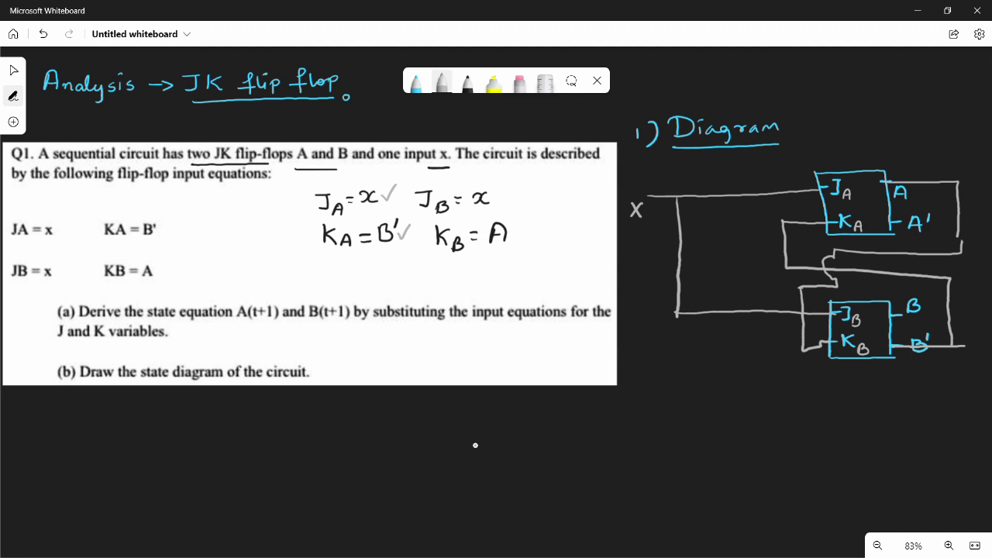
key("ctrl+z")
key("ctrl+z")
mouse_move(798, 288)
left_mouse_down()
mouse_move(795, 343)
mouse_move(822, 342)
left_mouse_up()
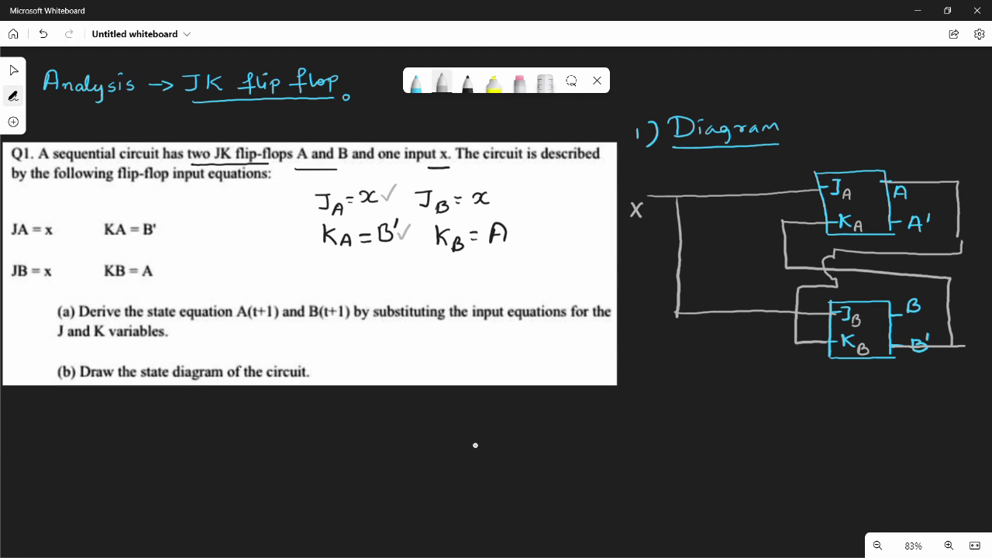